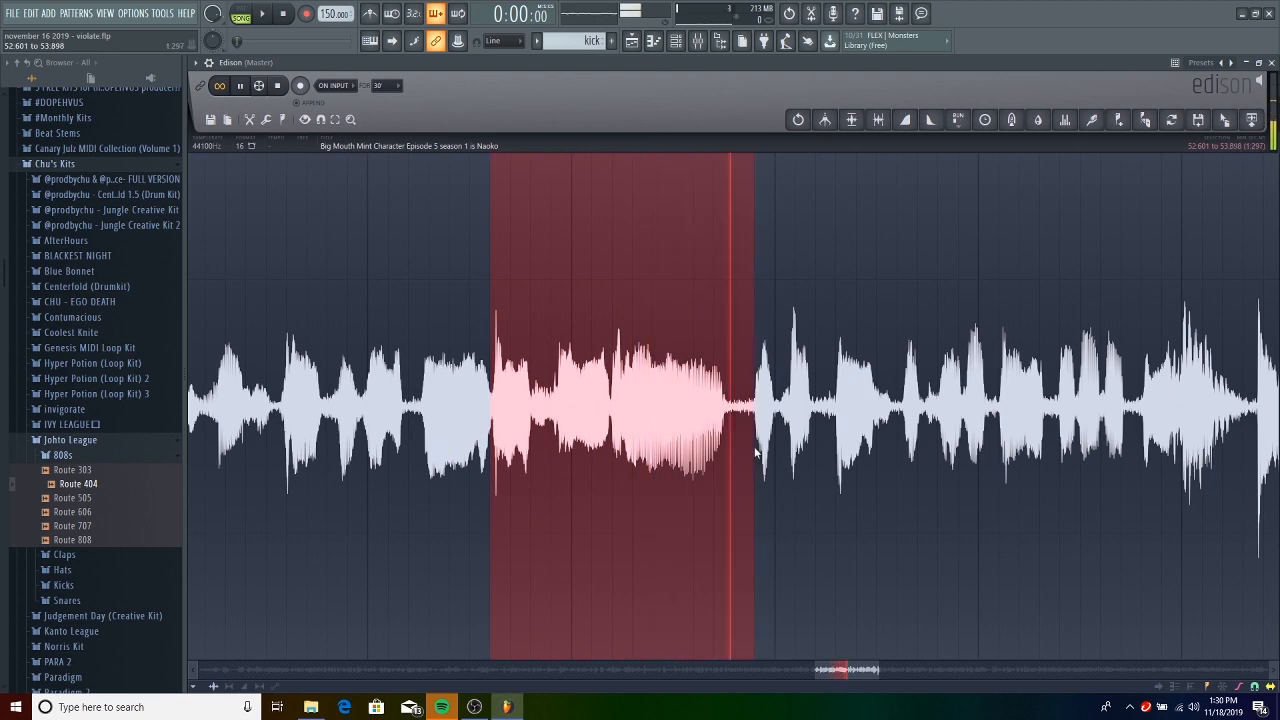
Send the selected phrase of the Big Mouth Mint Character audio from Edison into the project's channel rack as a new sample.
key("space")
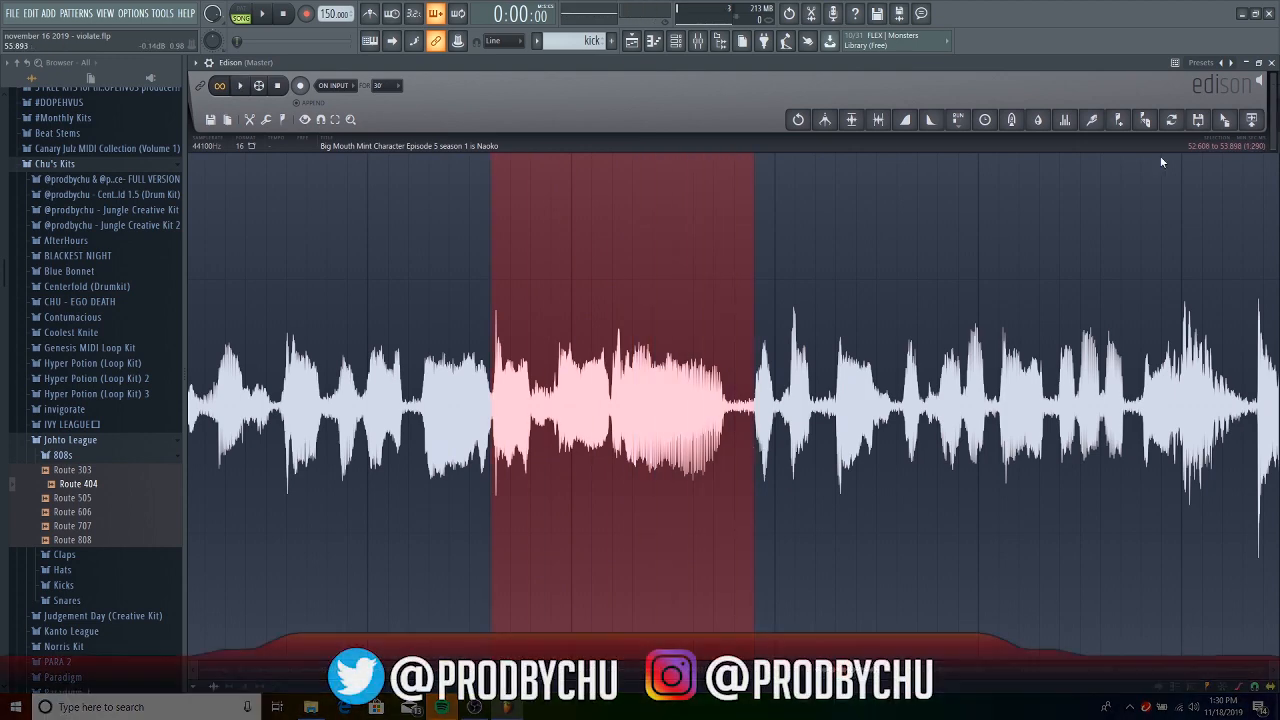
left_click_drag(1224, 120, 628, 43)
left_click_drag(668, 85, 675, 47)
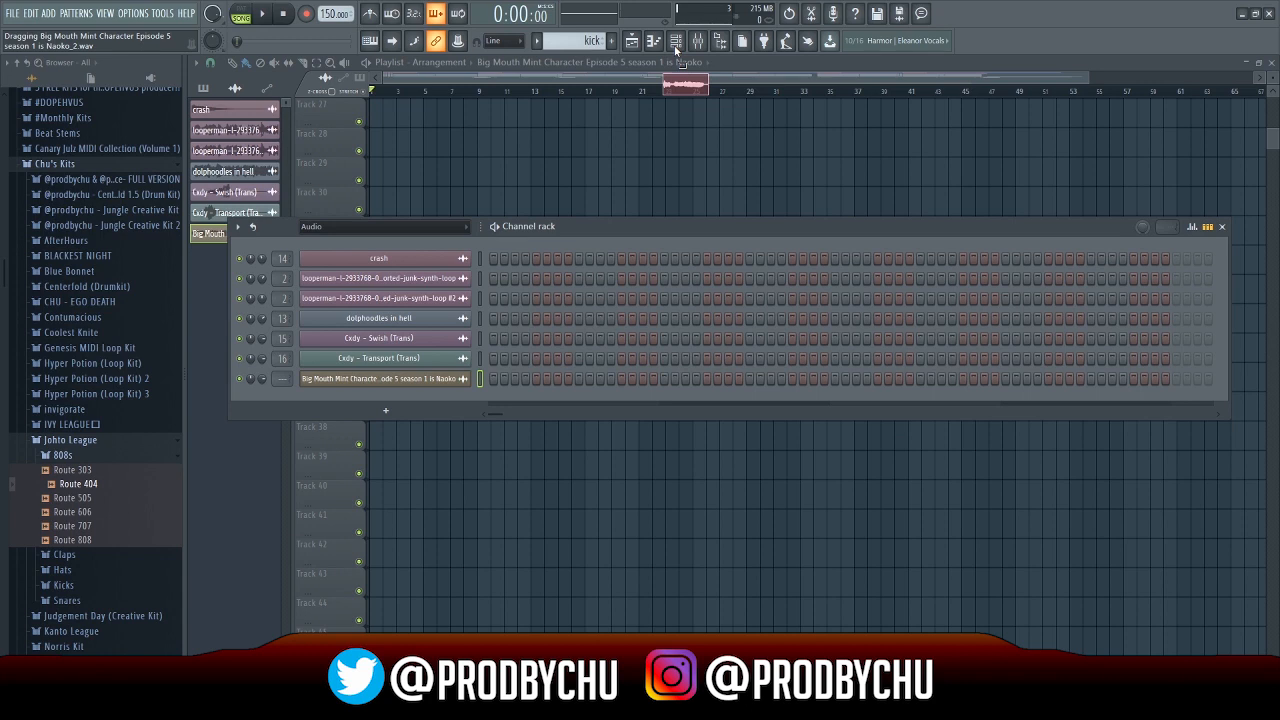
left_click_drag(674, 45, 475, 352)
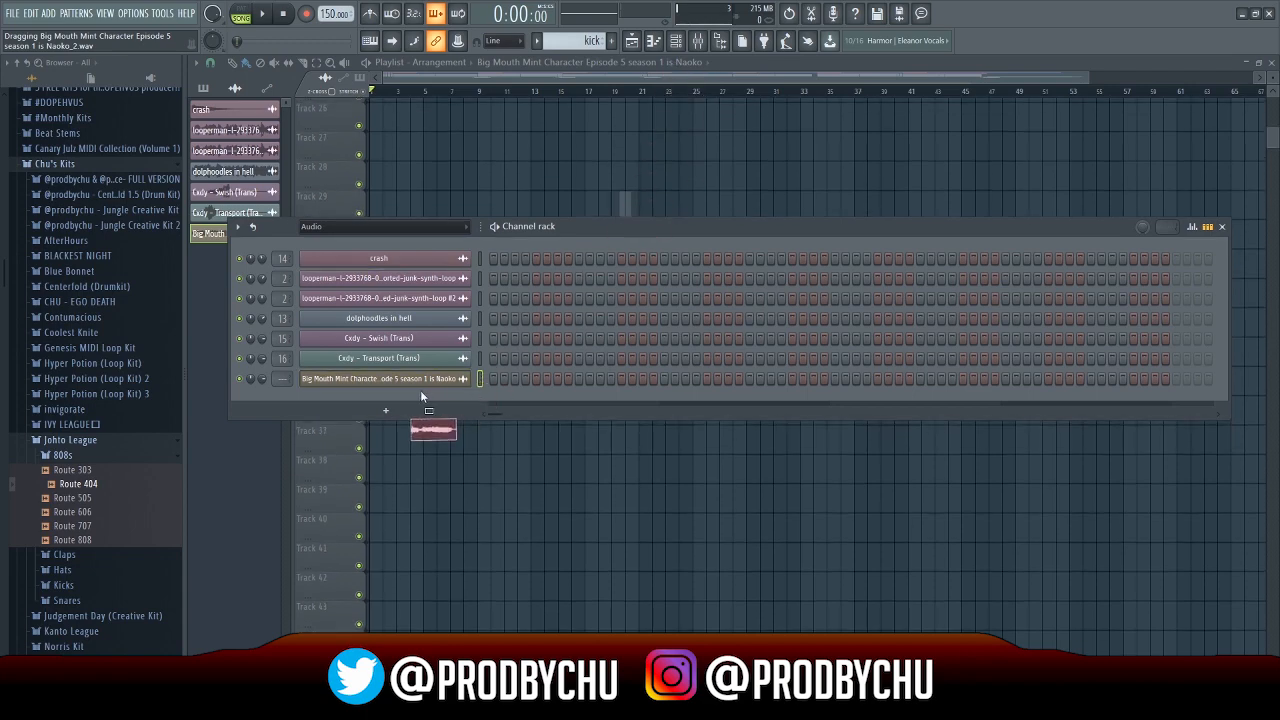
left_click_drag(421, 393, 425, 397)
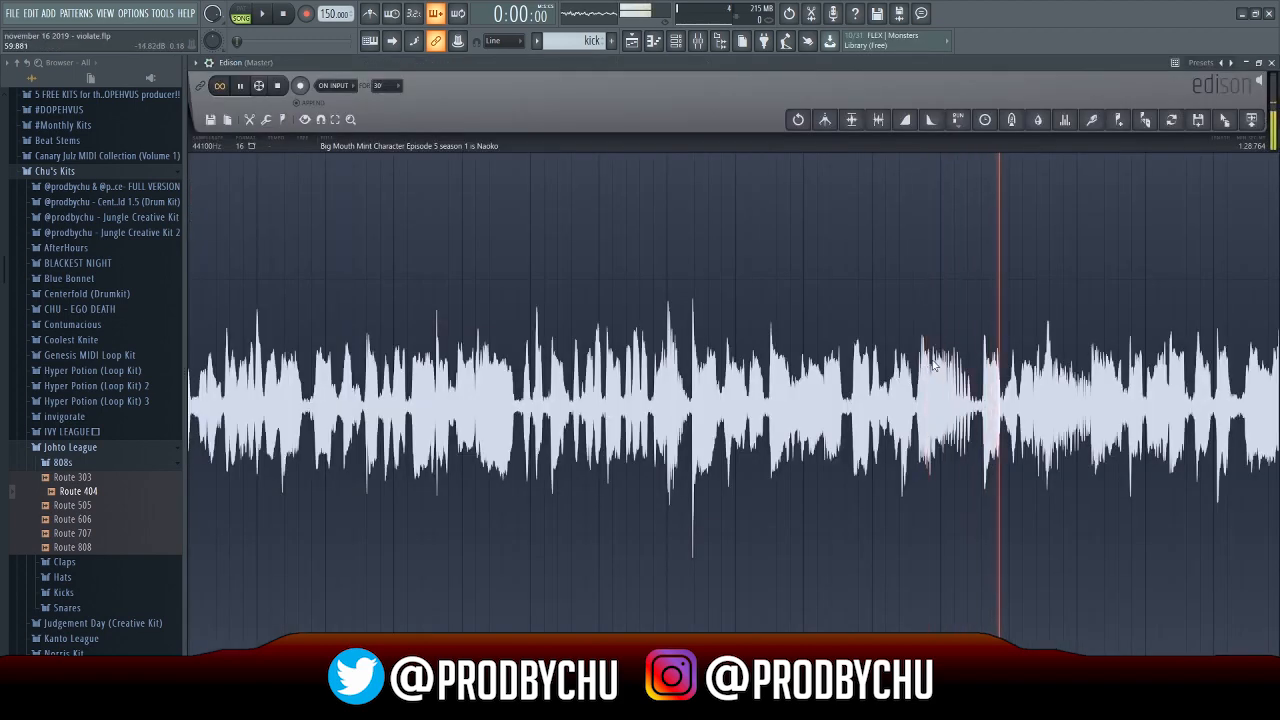
left_click_drag(932, 365, 985, 388)
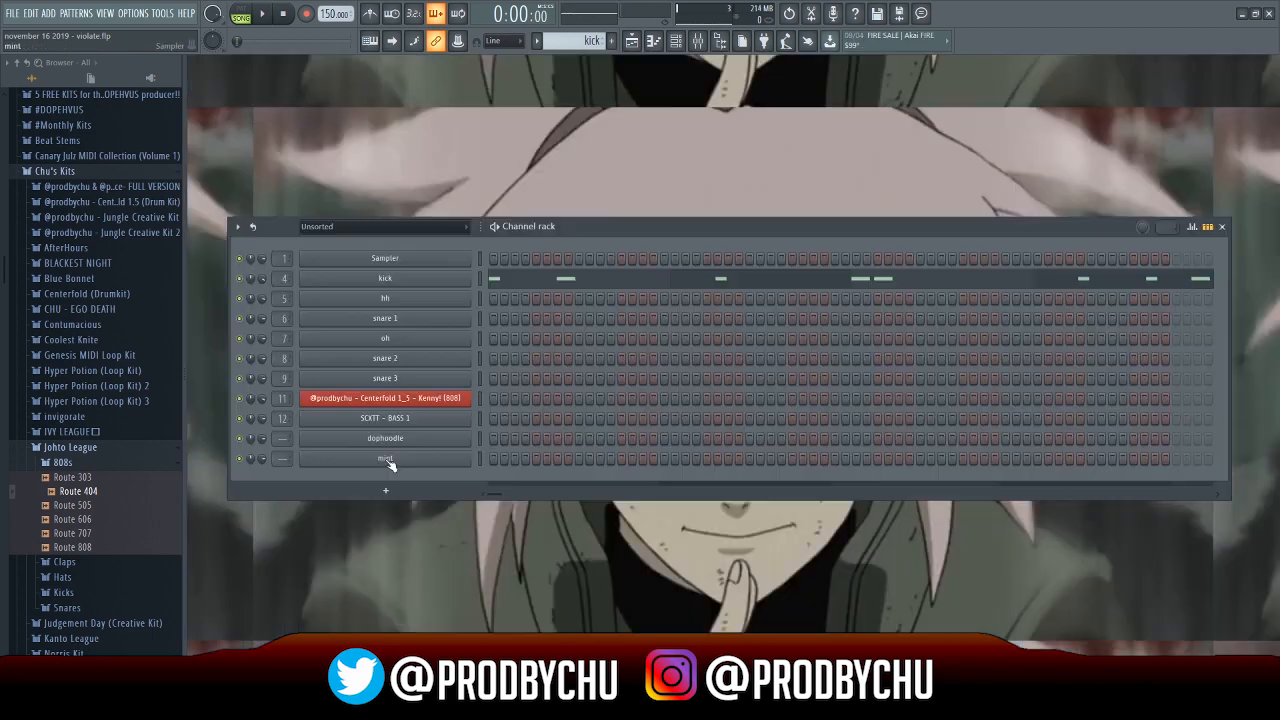
Open the mint sampler channel and display its envelope settings.
left_click(385, 458)
left_click_drag(408, 158, 454, 181)
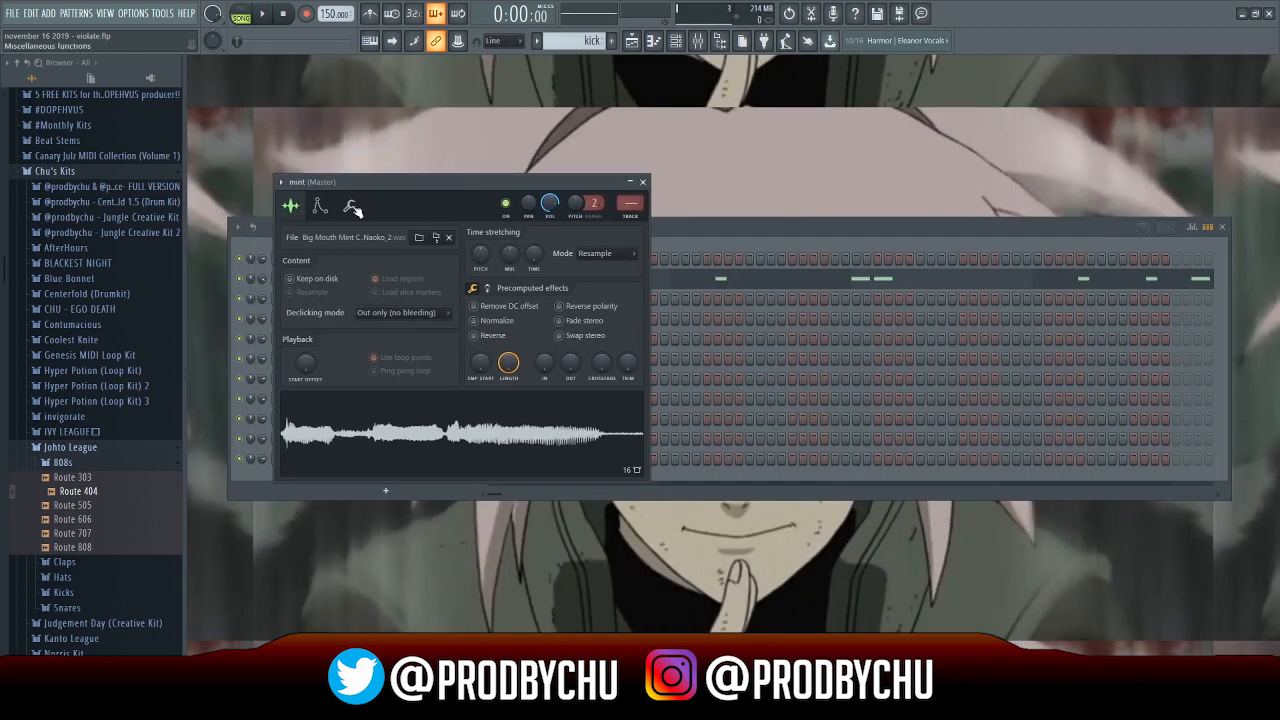
left_click(319, 205)
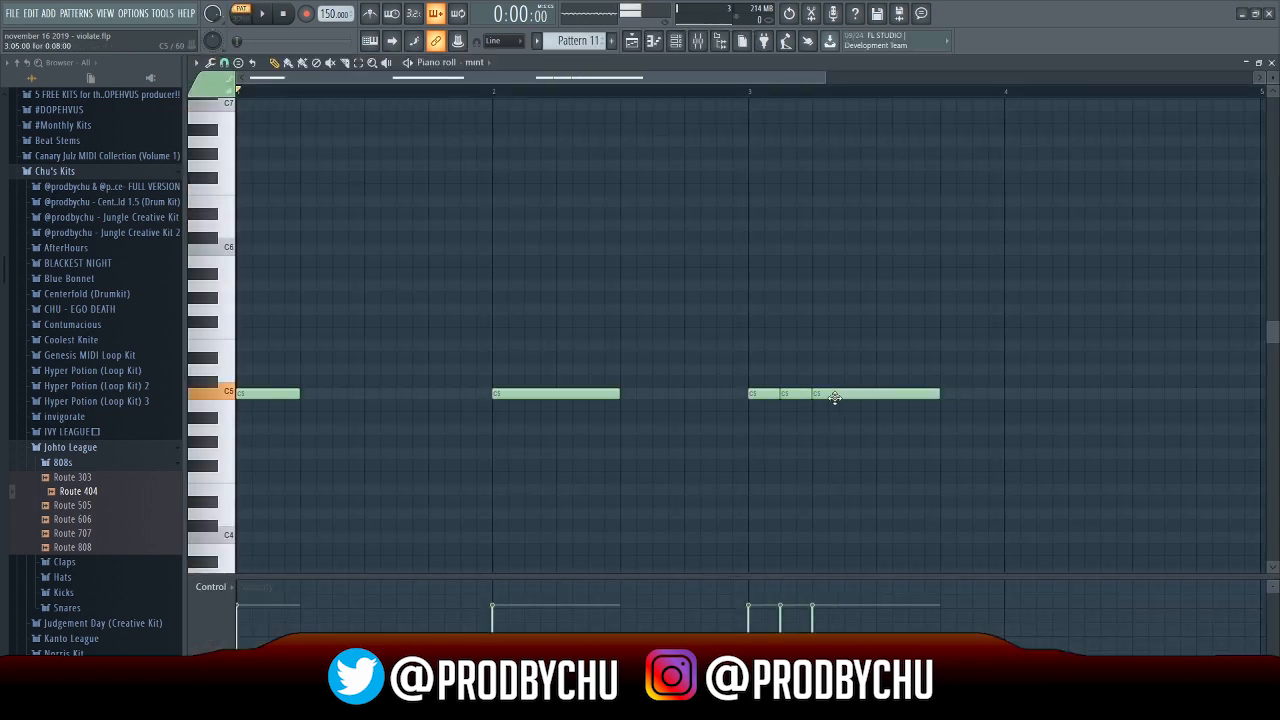
Play the mint pattern and try an extra C5 note shortly before bar 3.
key("space")
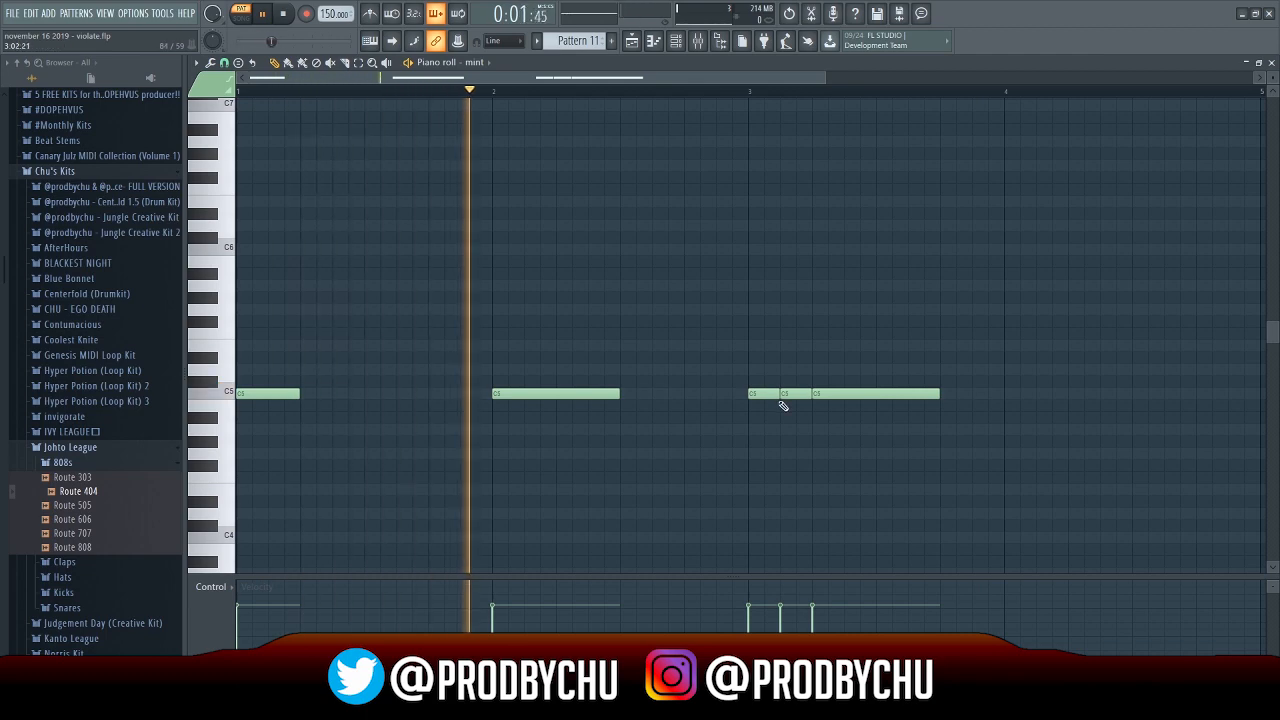
left_click(694, 394)
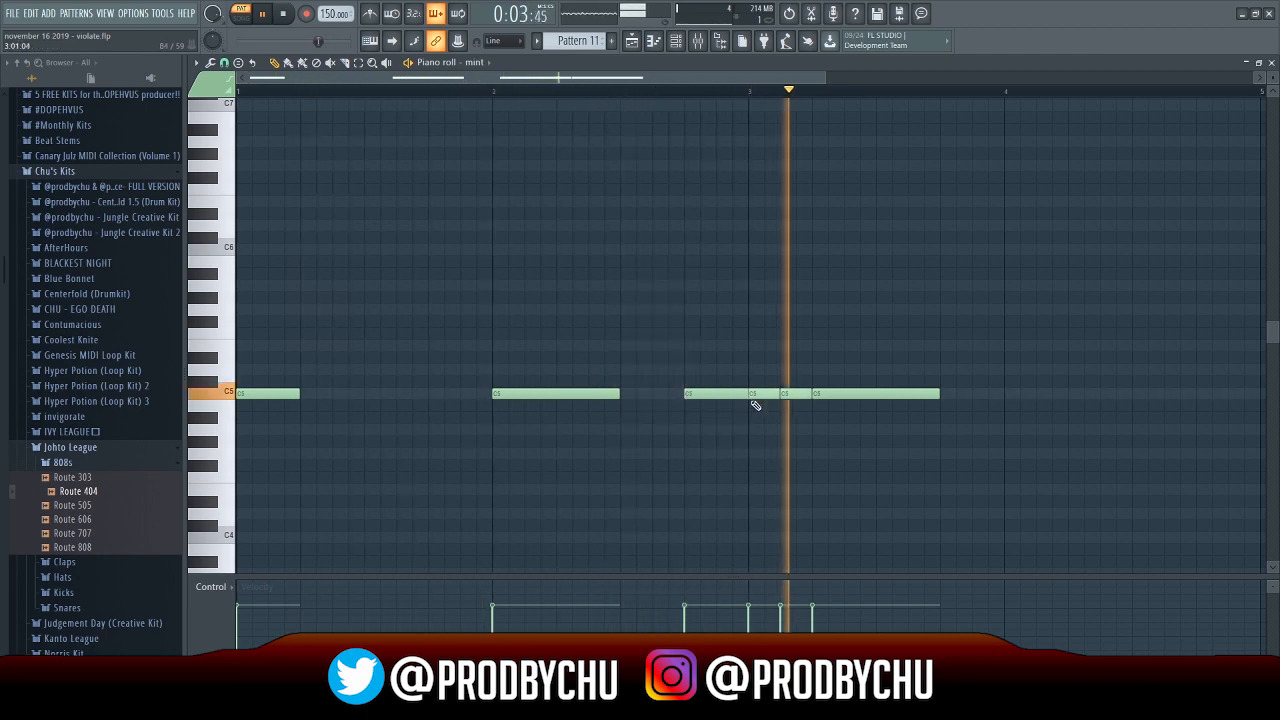
right_click(736, 395)
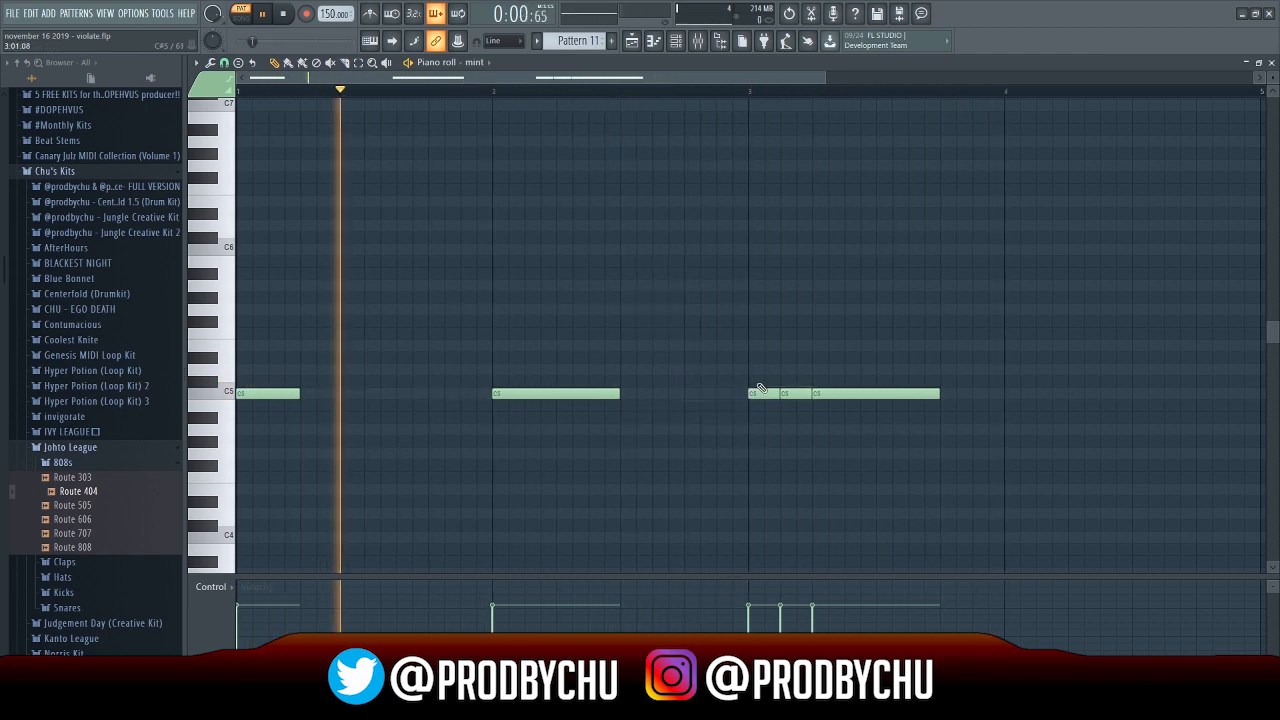
Try a melody around the mint pattern's C5 notes, placing A#5, A5, G5 and F#5 above and F4, F#4, A4 and G4 below.
left_click(687, 275)
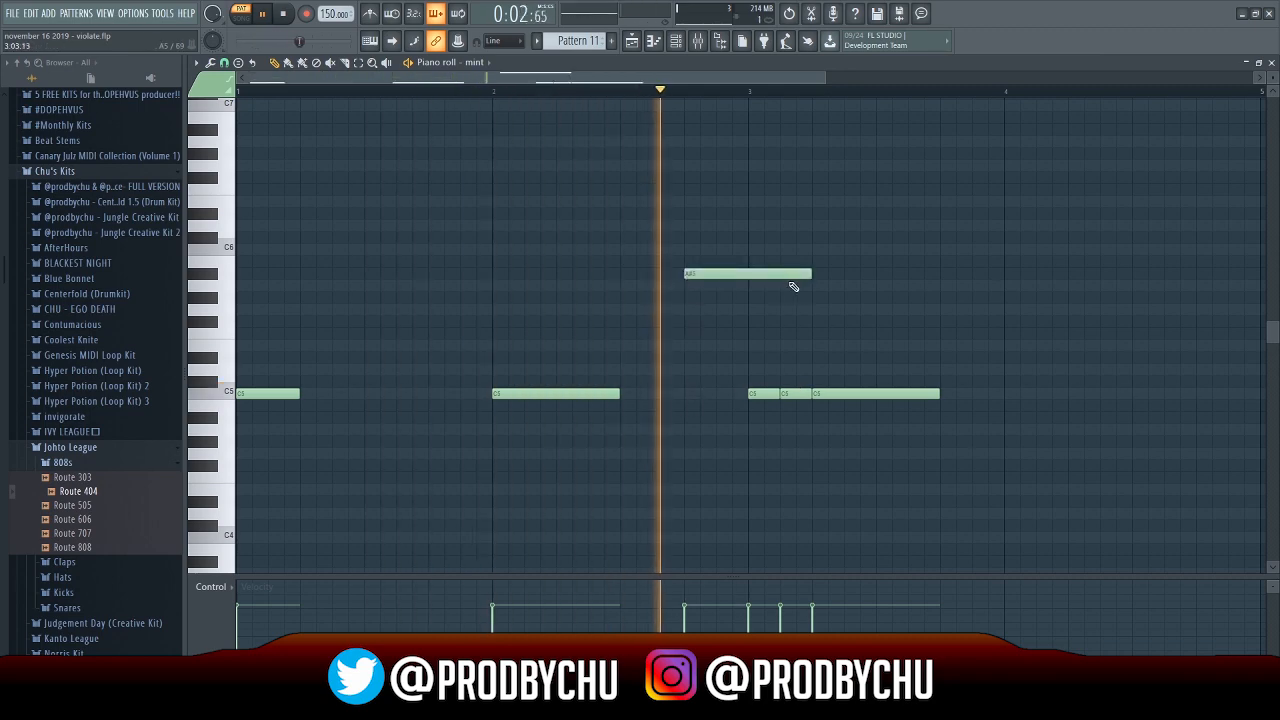
left_click(943, 287)
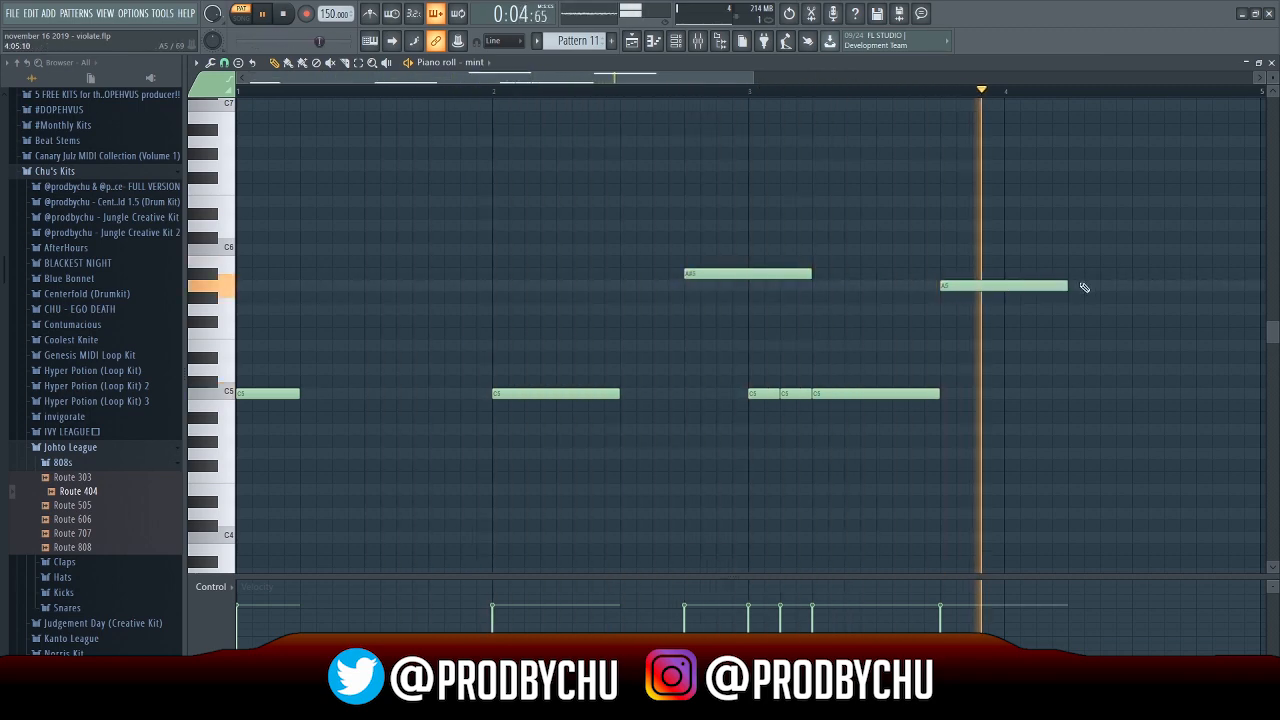
left_click(1118, 310)
left_click(383, 321)
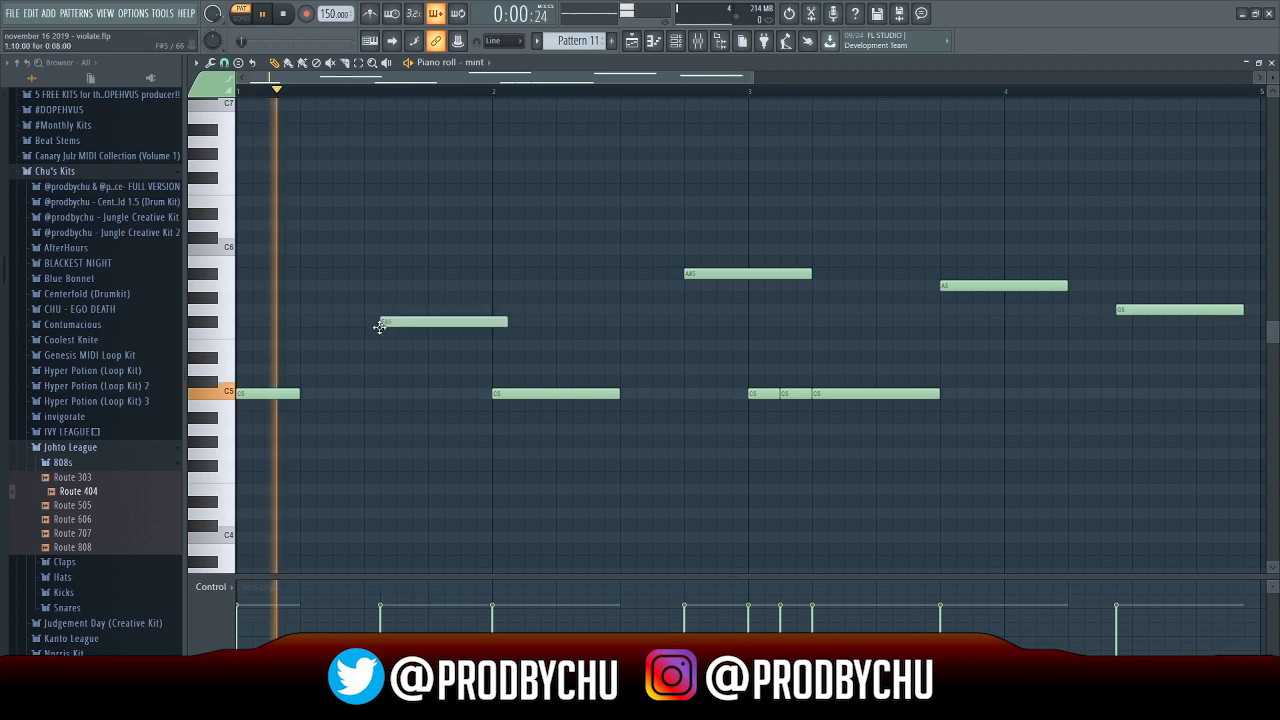
left_click(606, 478)
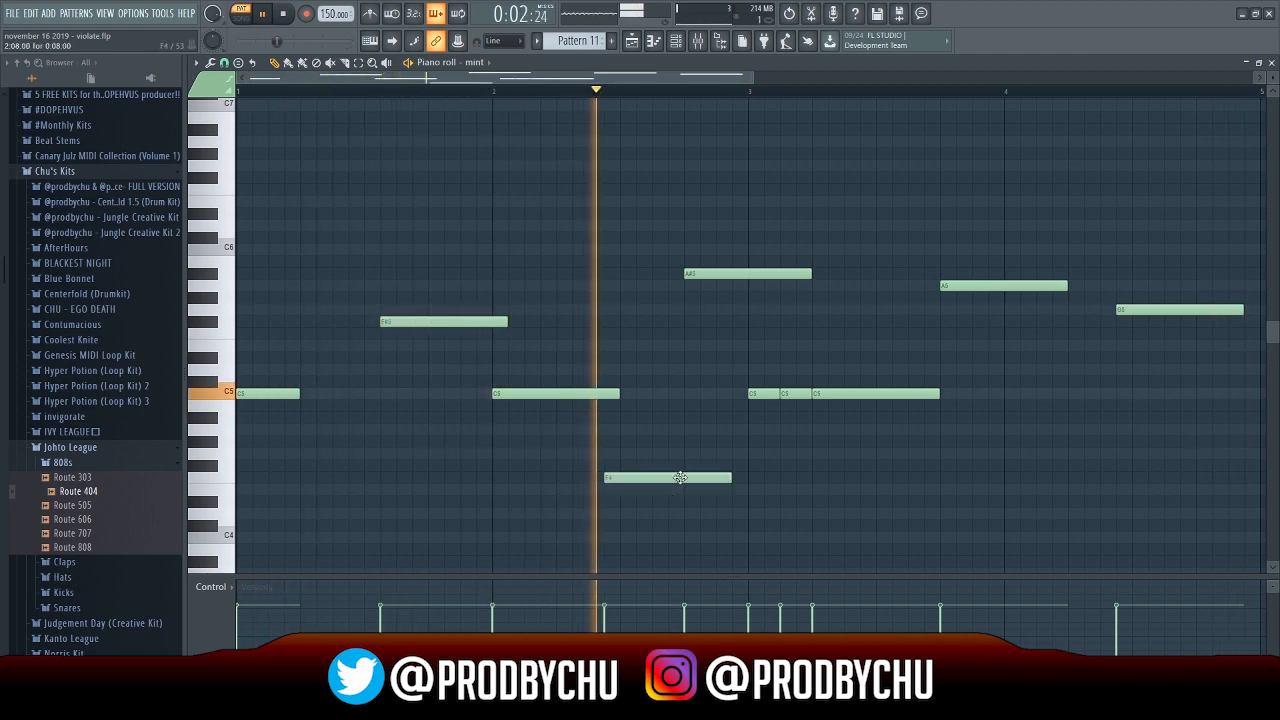
left_click(816, 465)
left_click(1007, 430)
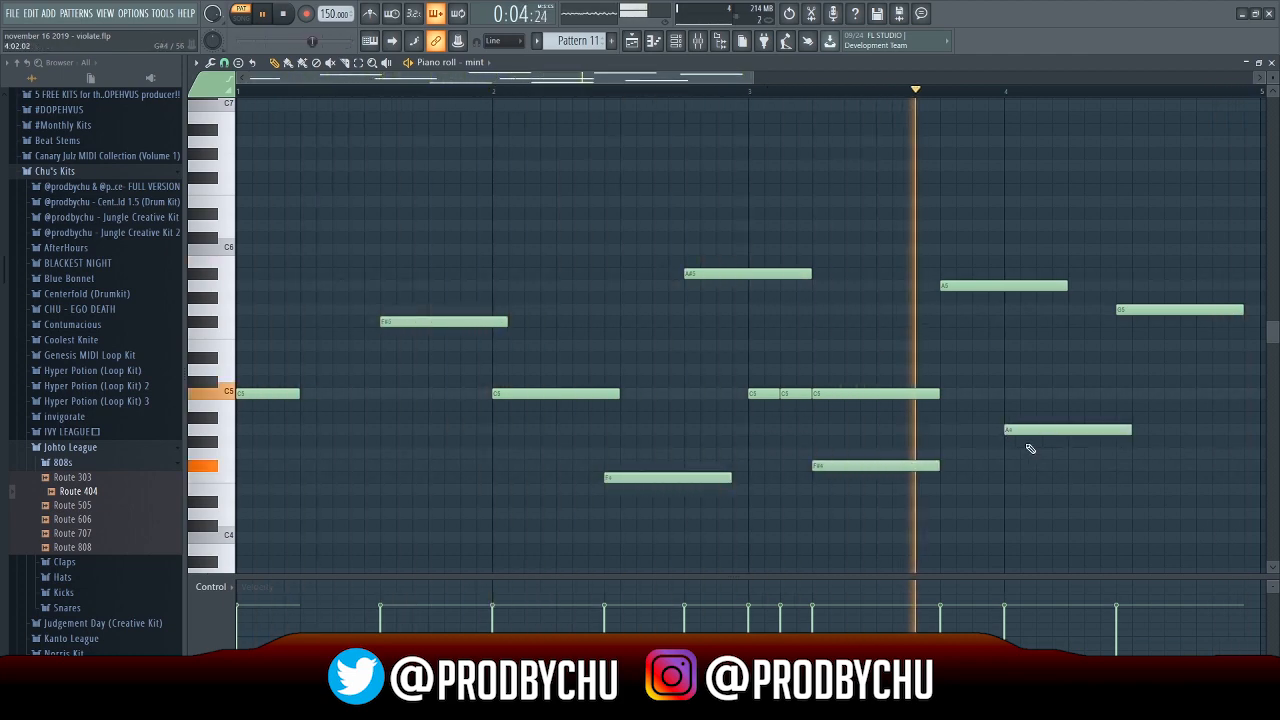
left_click(1136, 453)
Scatter further notes at different pitches across the mint pattern, clear the notes and close the piano roll.
left_click_drag(1167, 391, 1167, 382)
left_click(1072, 286)
left_click(656, 214)
left_click(449, 226)
left_click(336, 310)
left_click(306, 442)
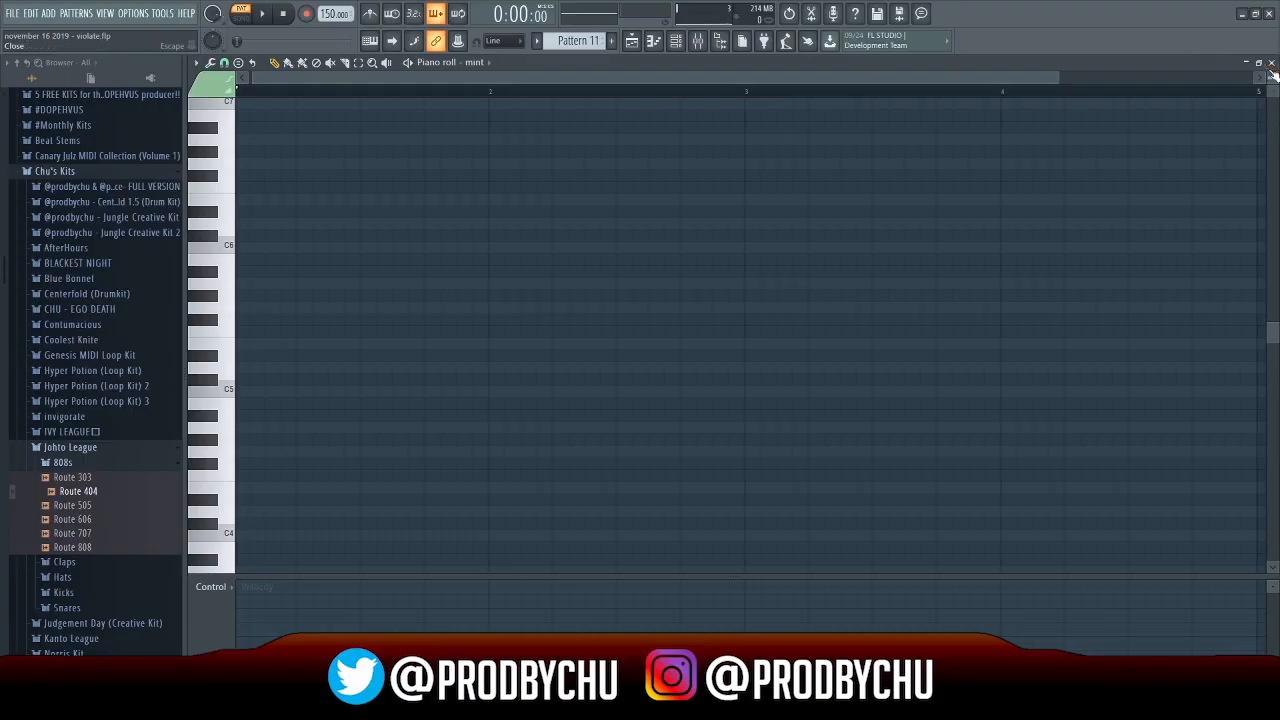
left_click(1270, 65)
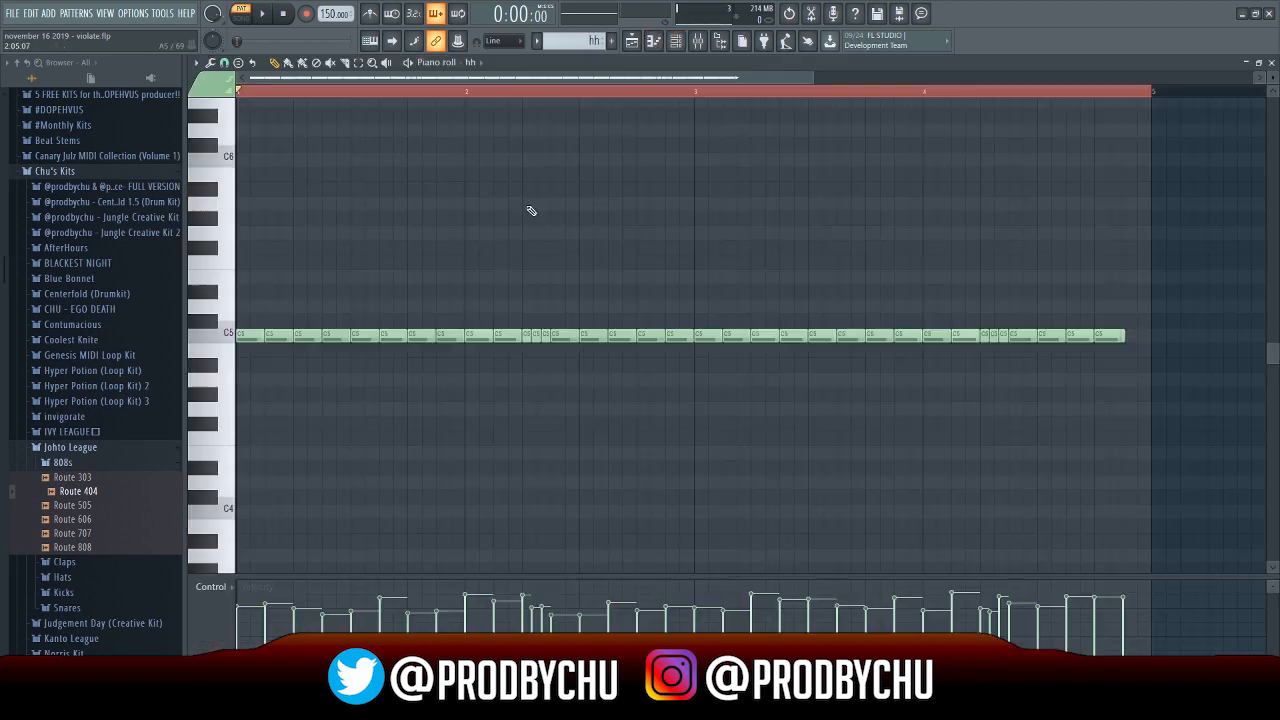
Listen to the hi-hat and 808 1 patterns in the piano roll.
key("space")
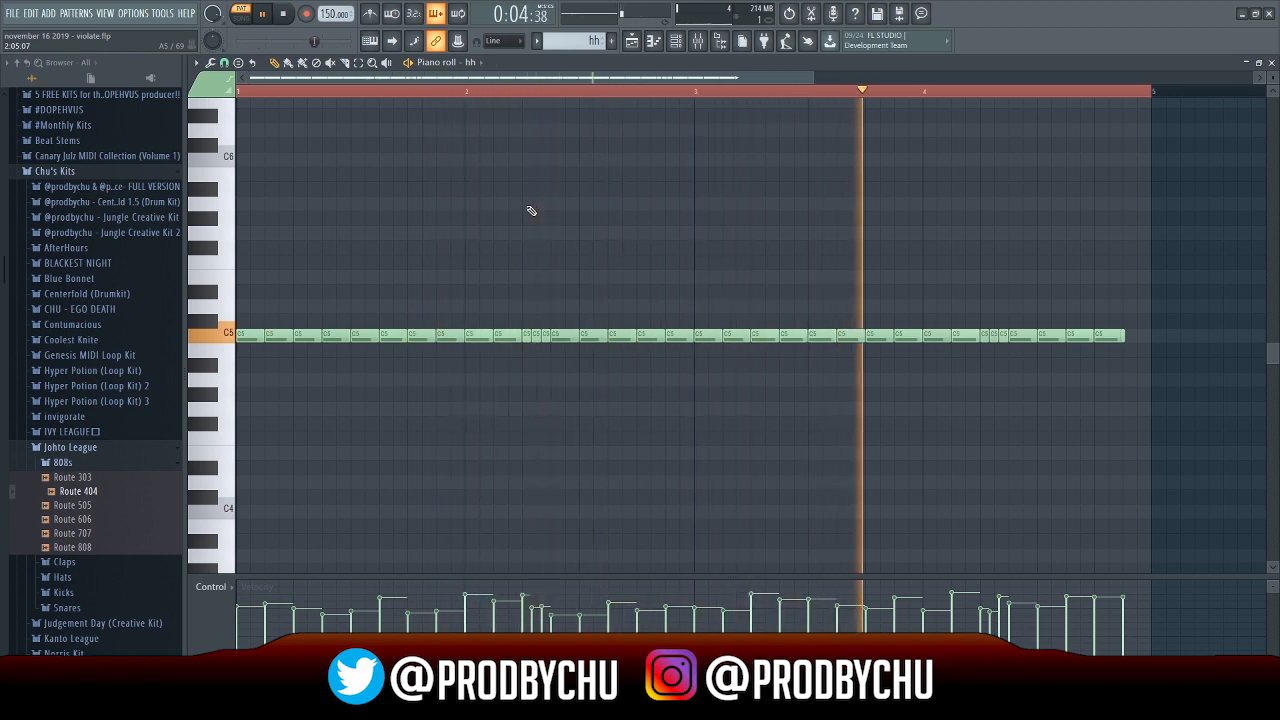
key("space")
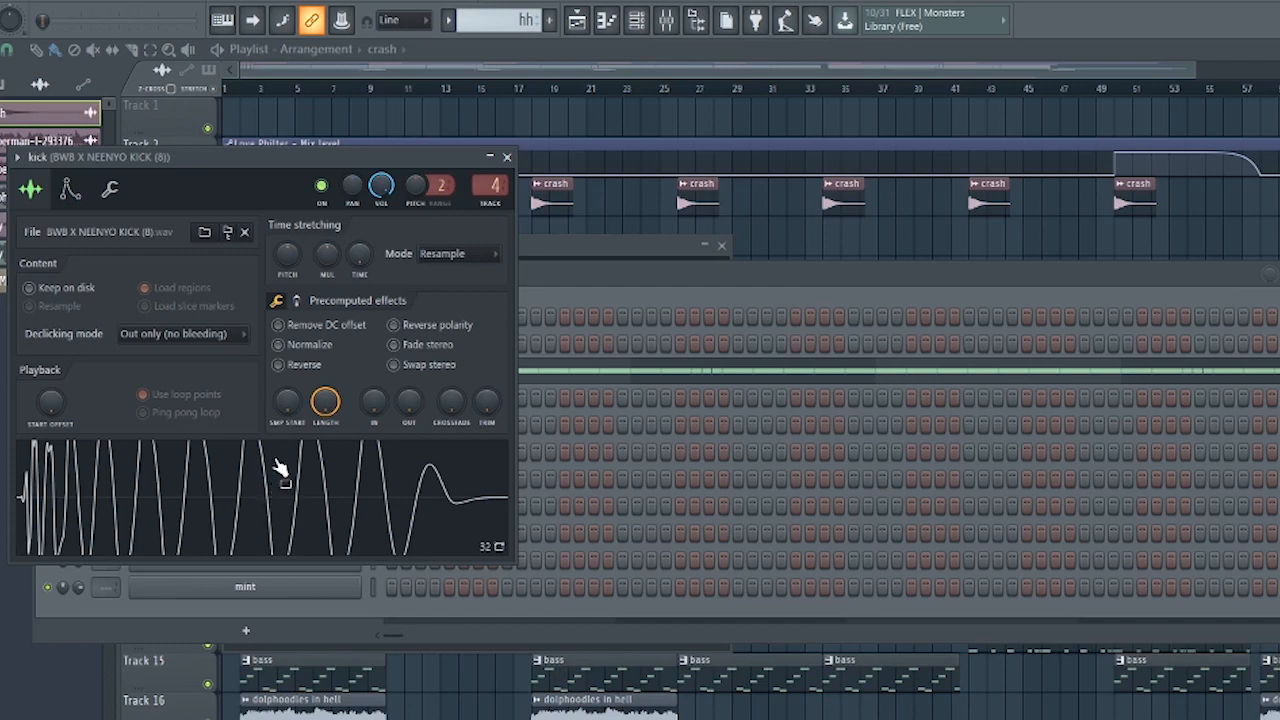
key("space")
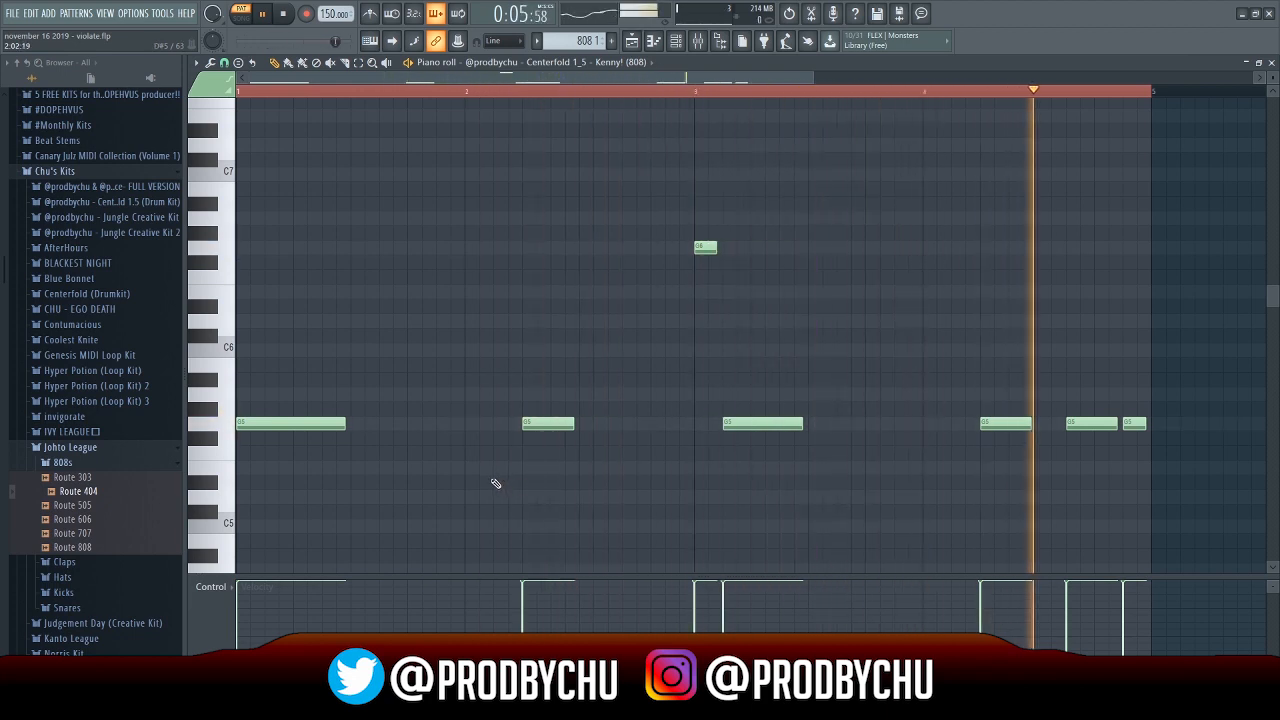
key("space")
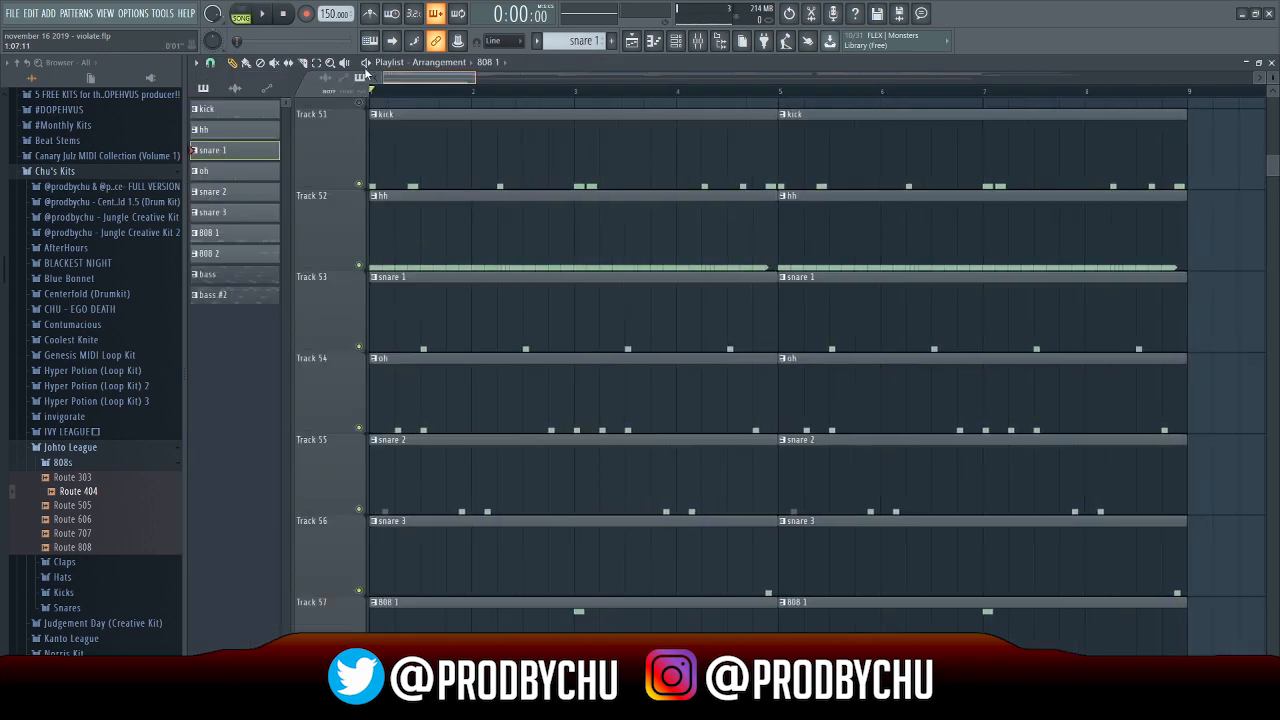
Open the dark distorted junk synth loop clip on Track 7 and load its sample into the audio editor.
left_click(367, 65)
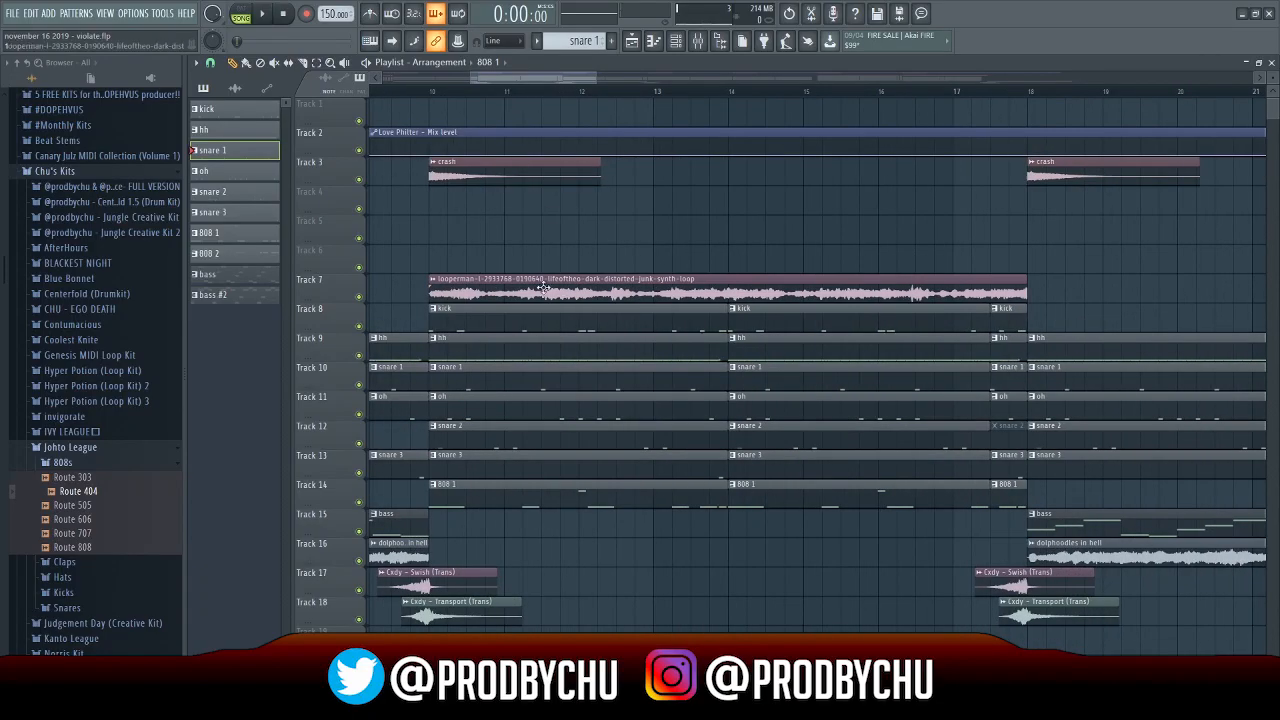
double_click(548, 293)
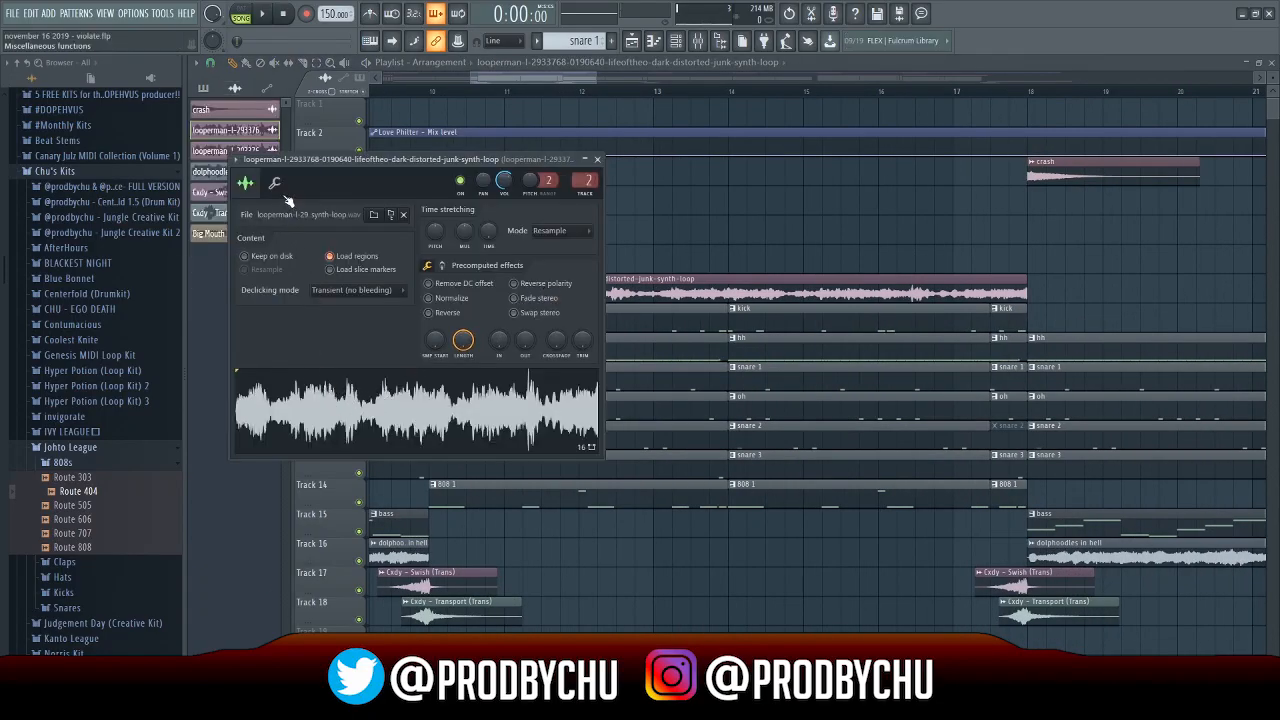
right_click(333, 413)
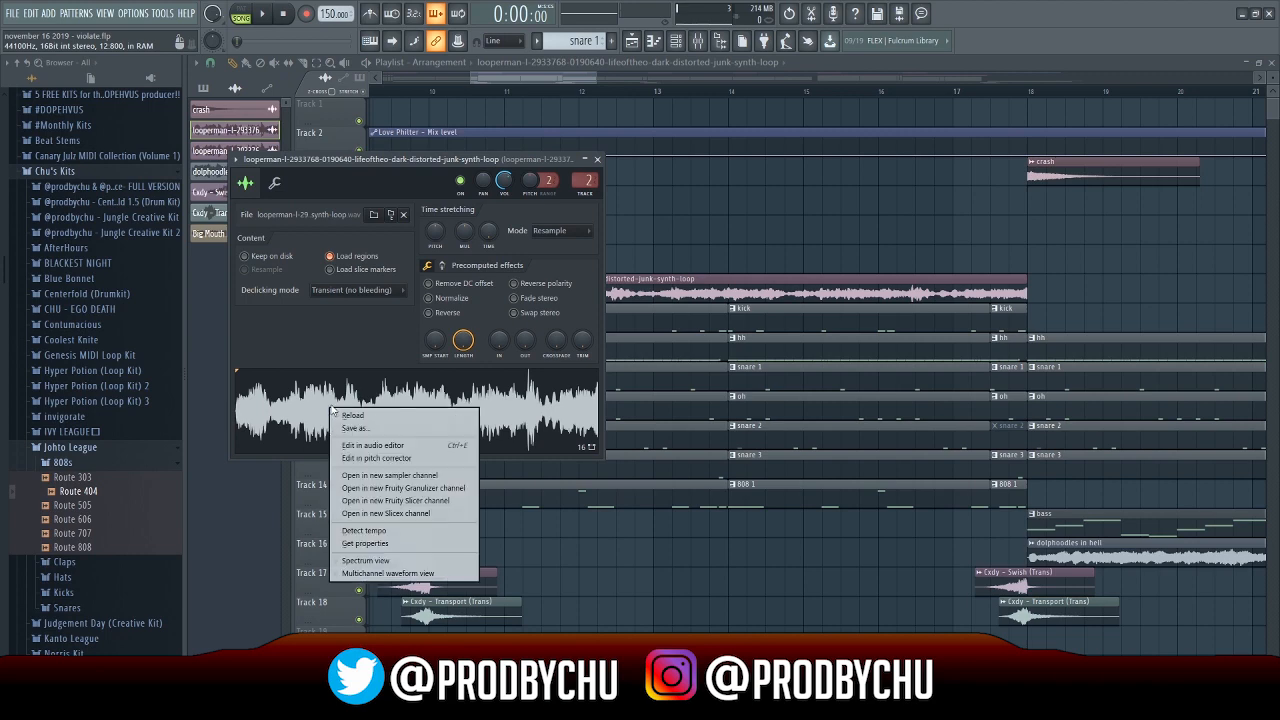
key("ctrl+e")
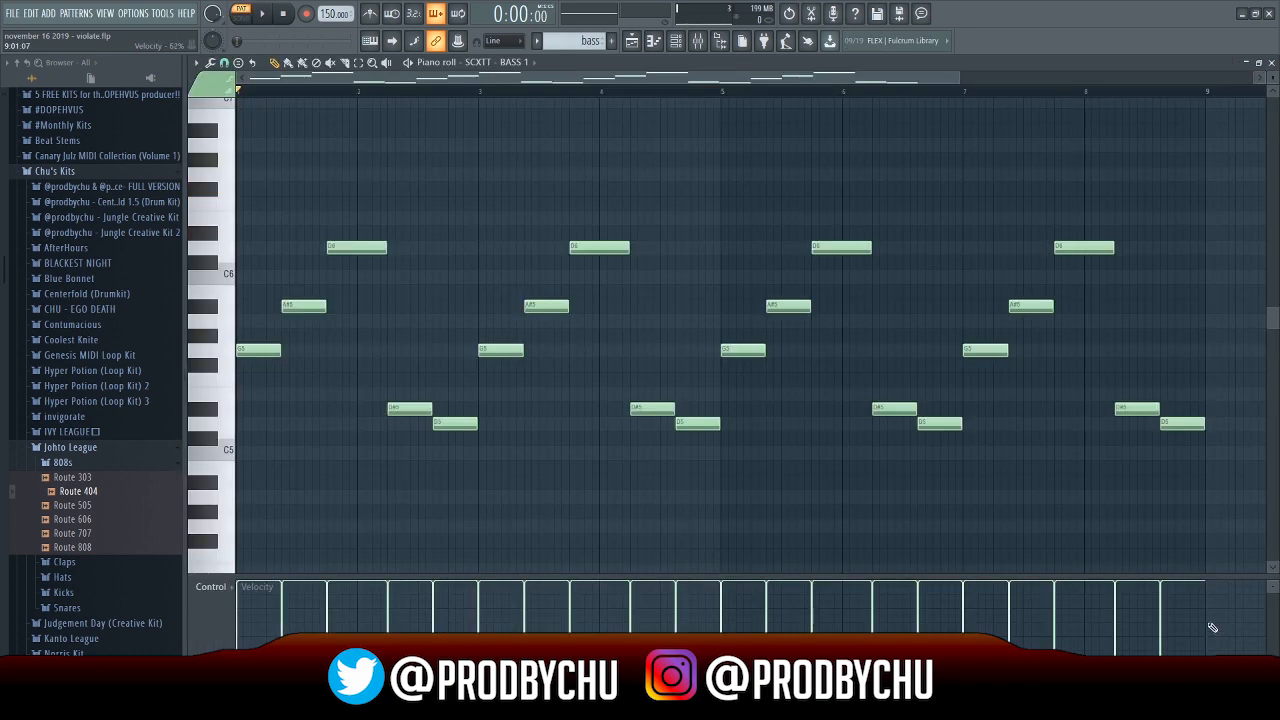
Listen to the bass pattern in the piano roll, and return to the playlist.
key("space")
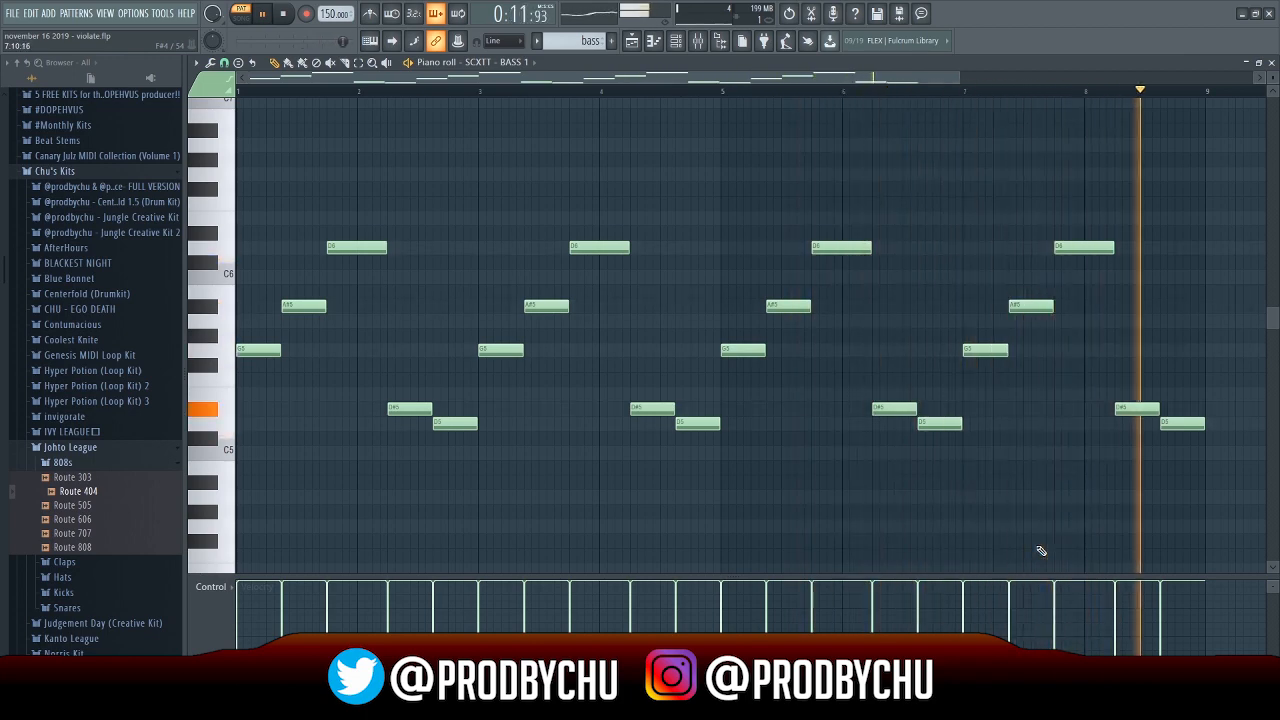
key("space")
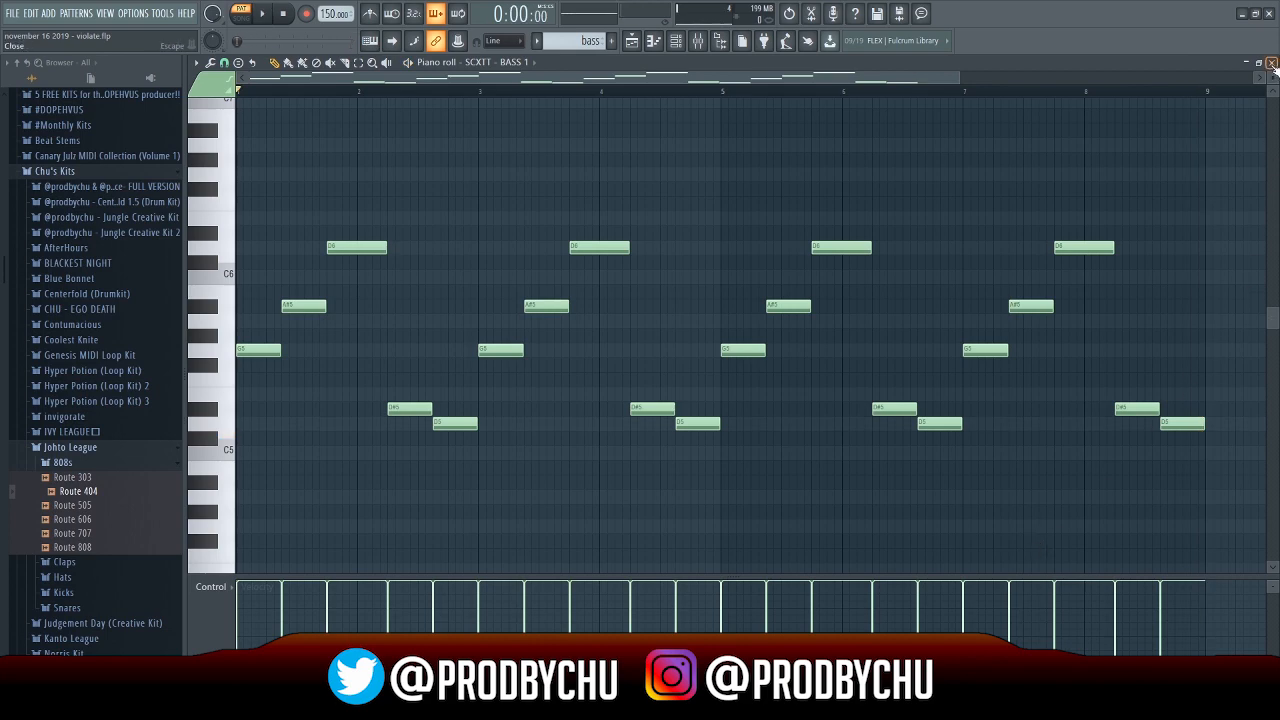
left_click(1271, 63)
left_click(1225, 229)
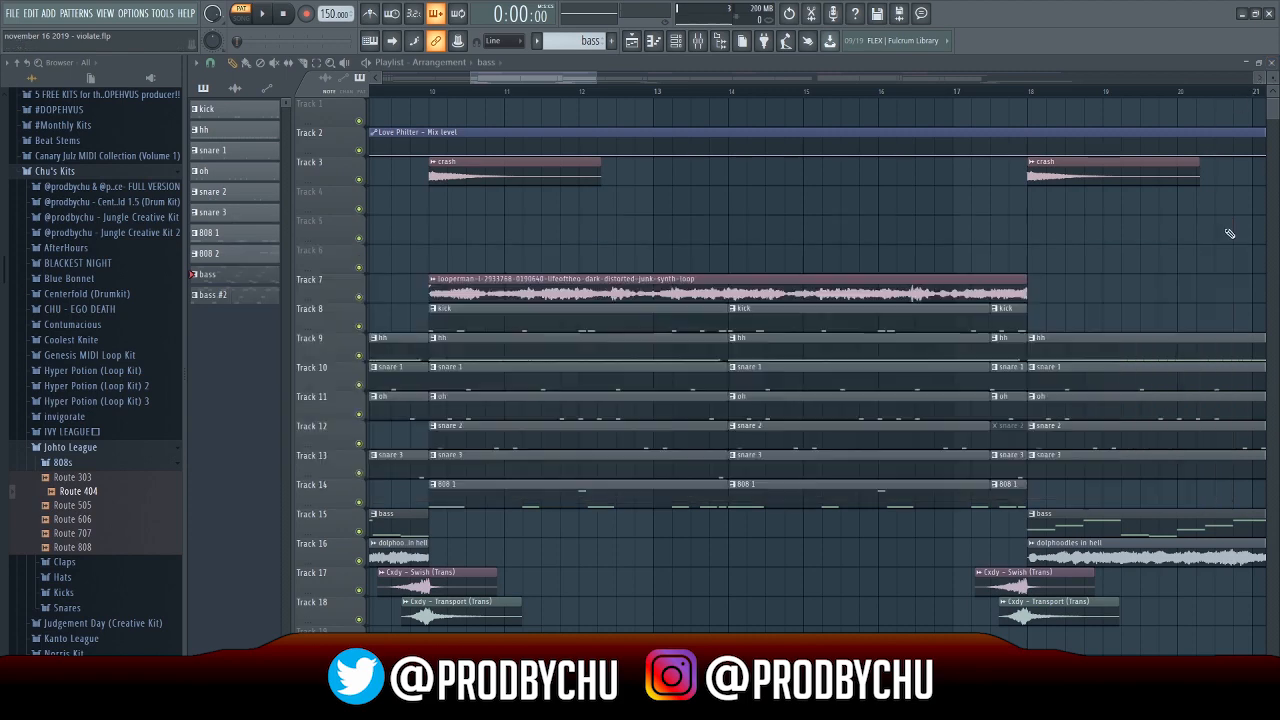
Listen to the BLOODHOUNDS audio in Edison and to the selected section of the arrangement from bar 2 to bar 18.
scroll(1154, 95, "down", 3)
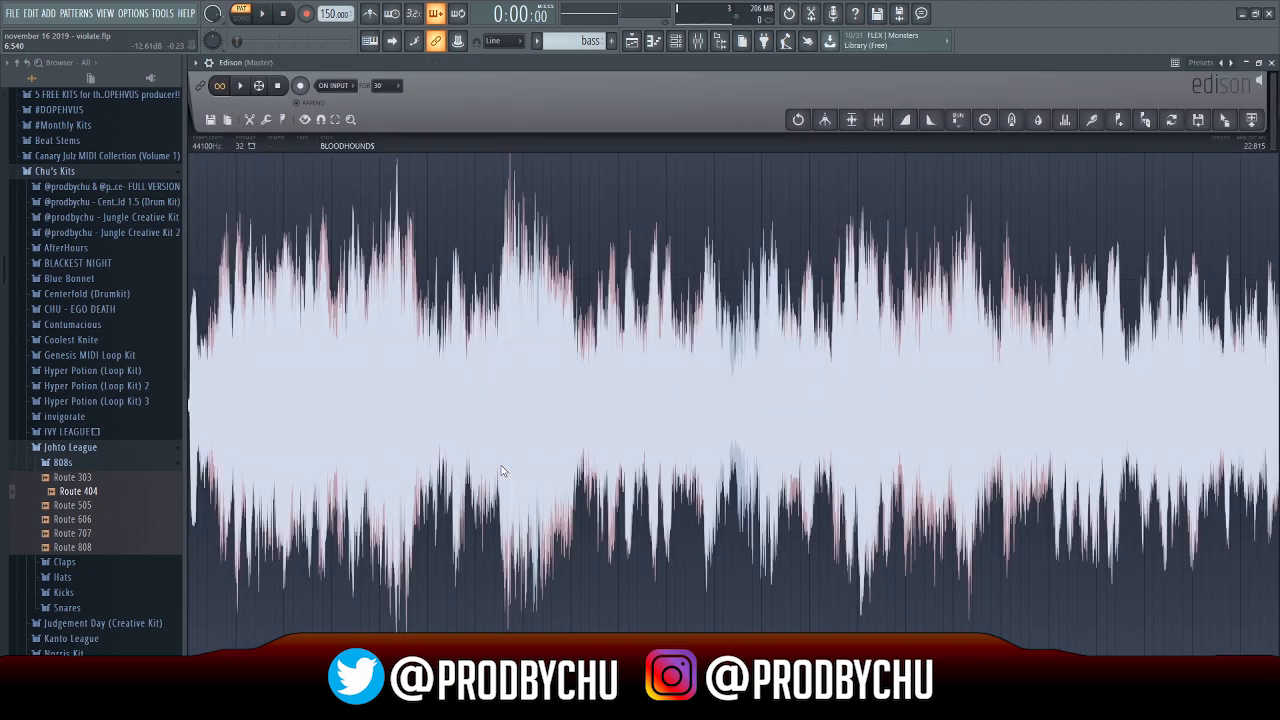
key("space")
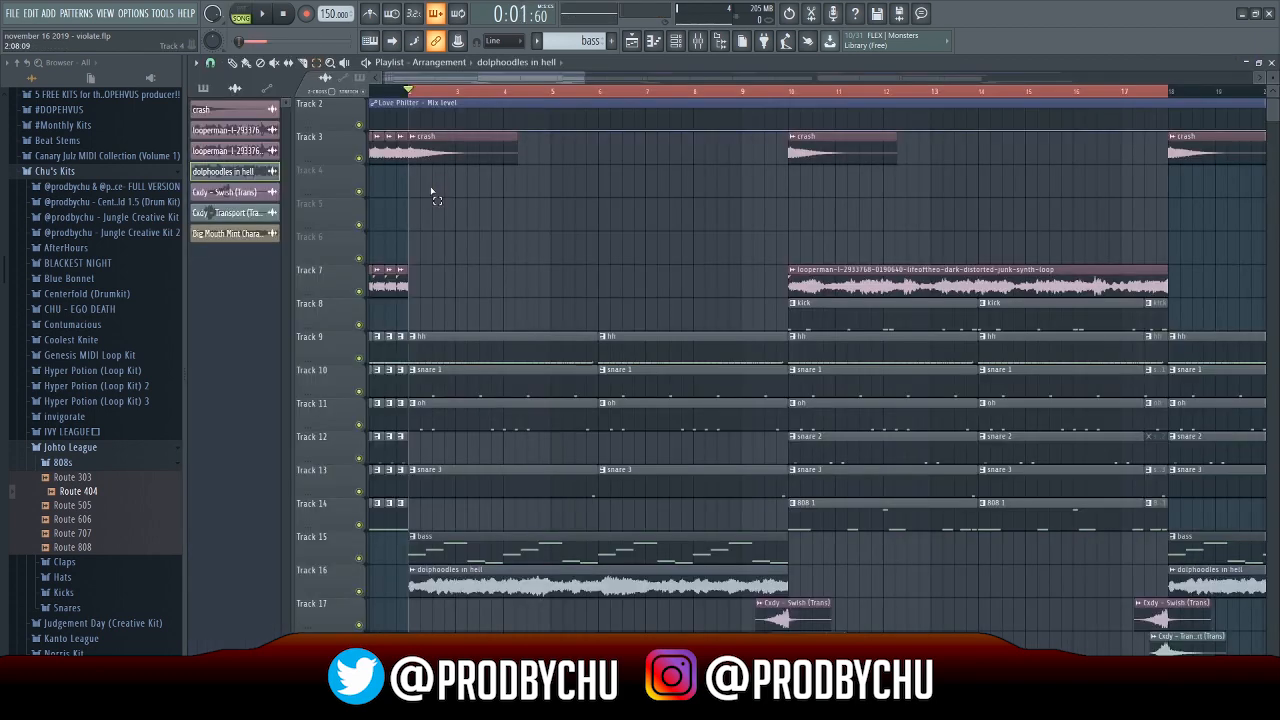
key("space")
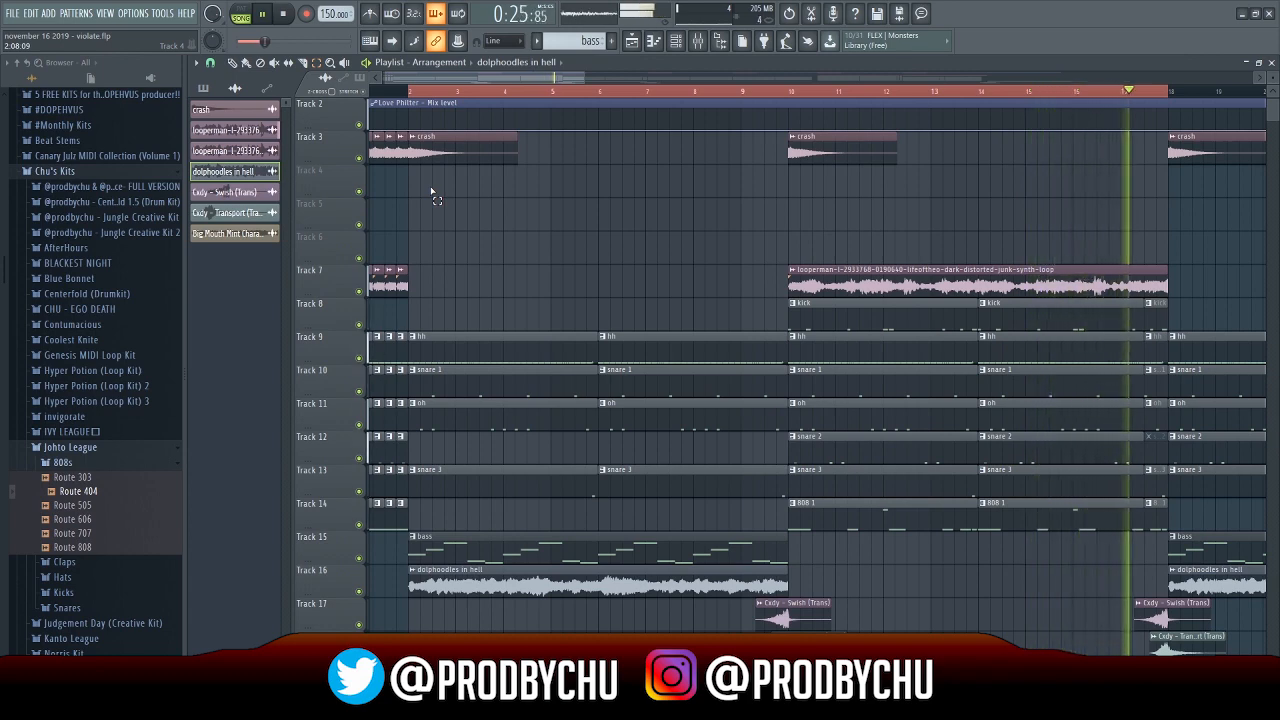
key("space")
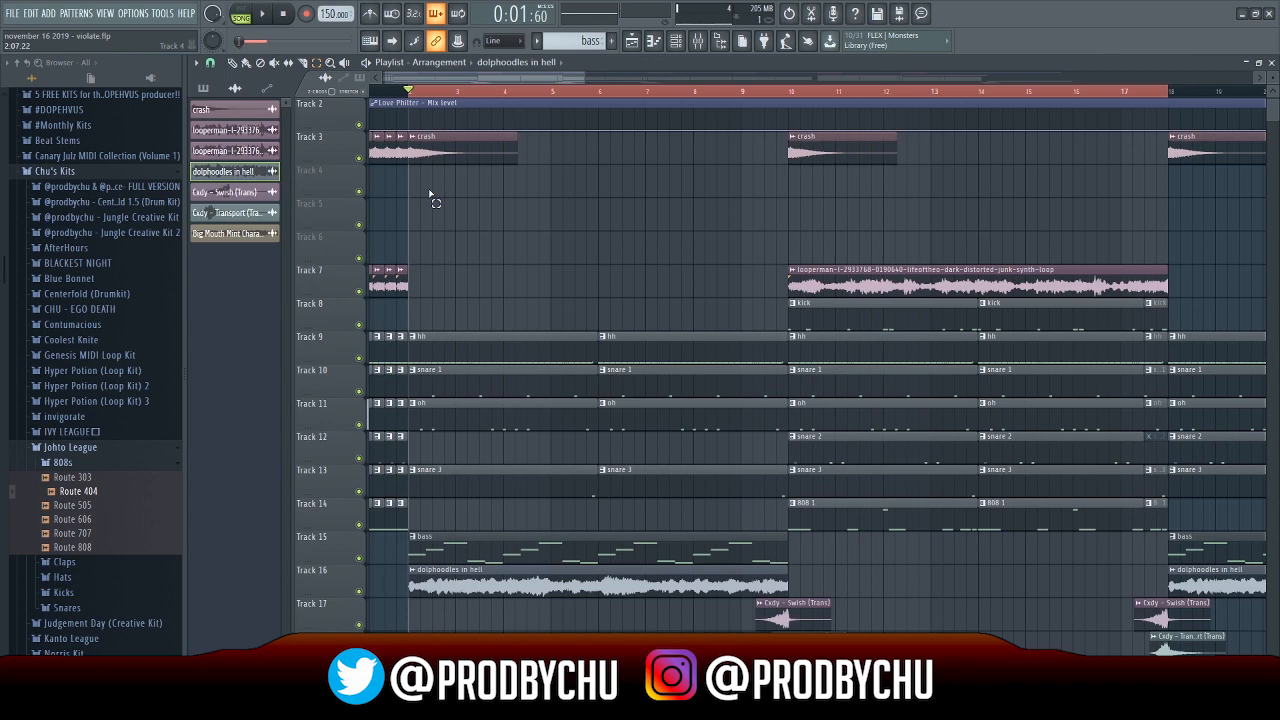
scroll(457, 94, "down", 3)
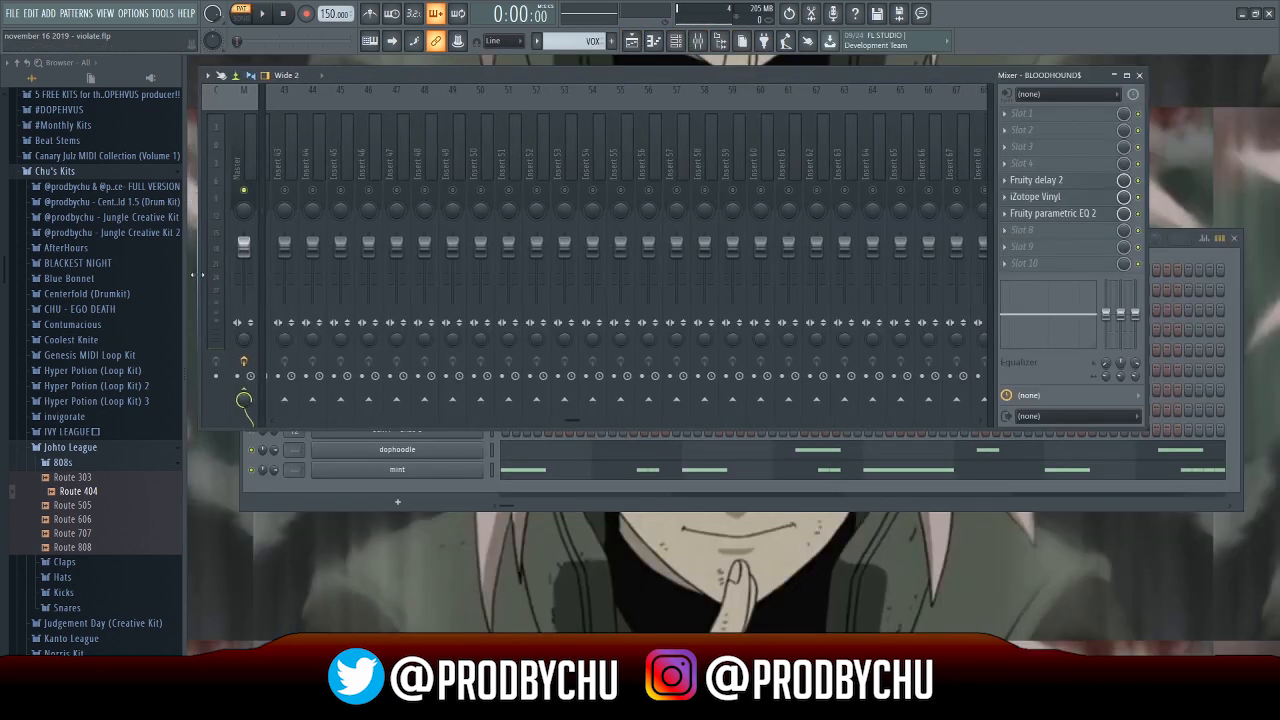
Reposition the mixer over the workspace and listen to the VOX pattern.
left_click_drag(524, 75, 638, 78)
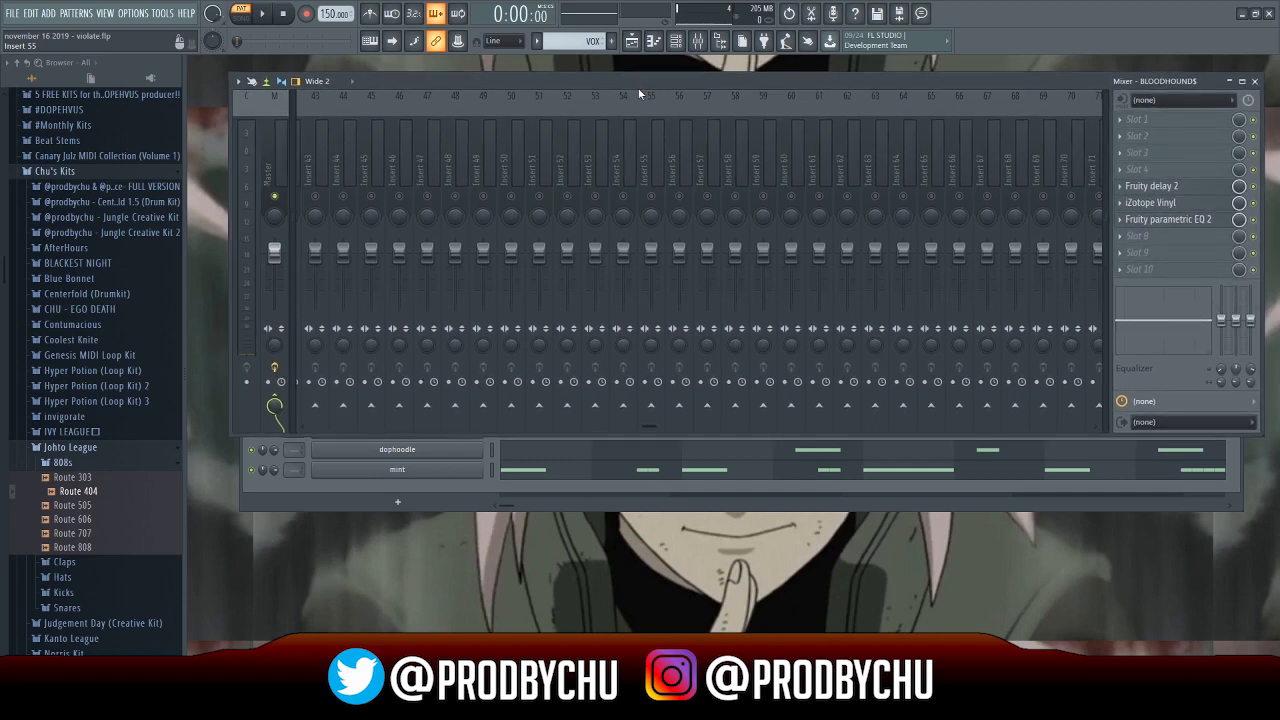
key("space")
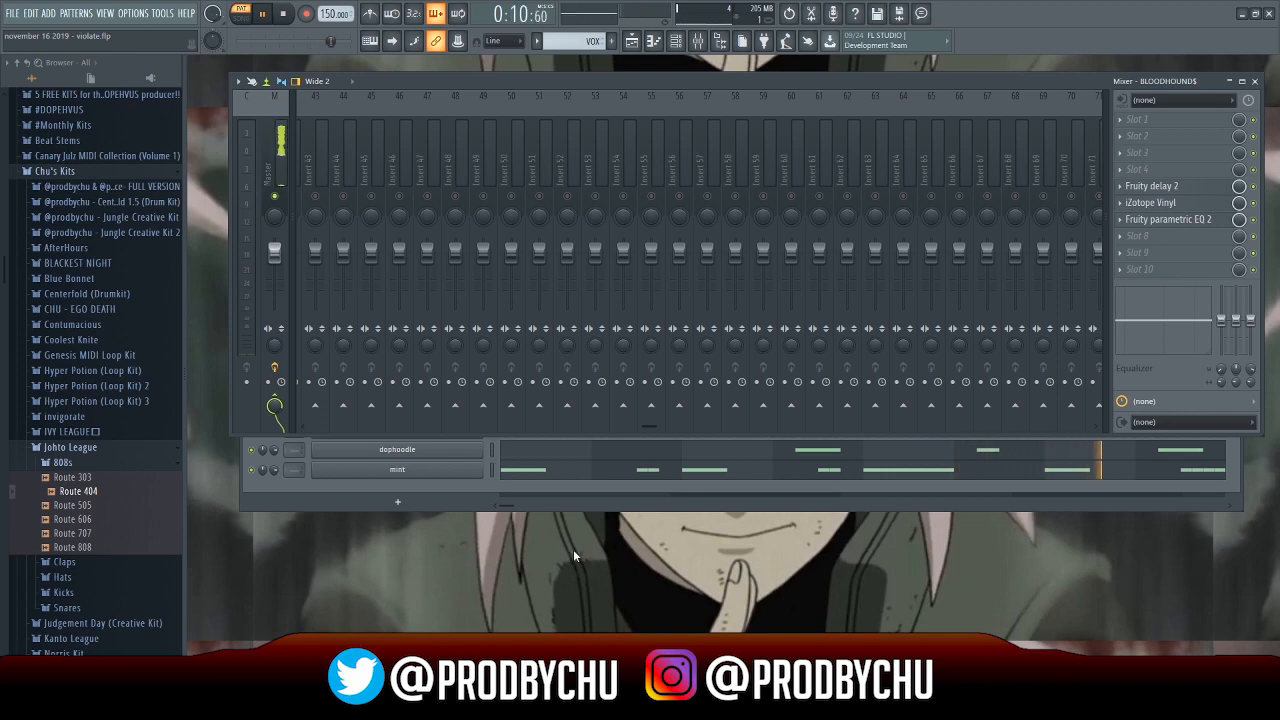
key("space")
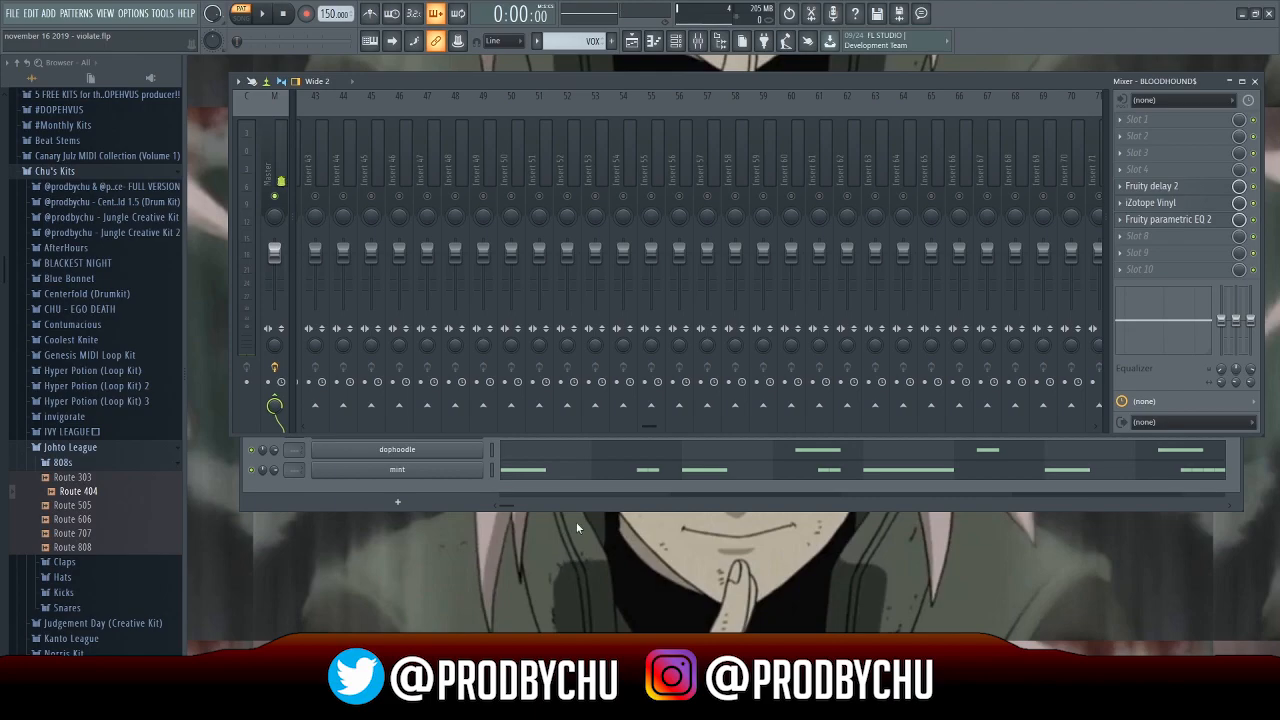